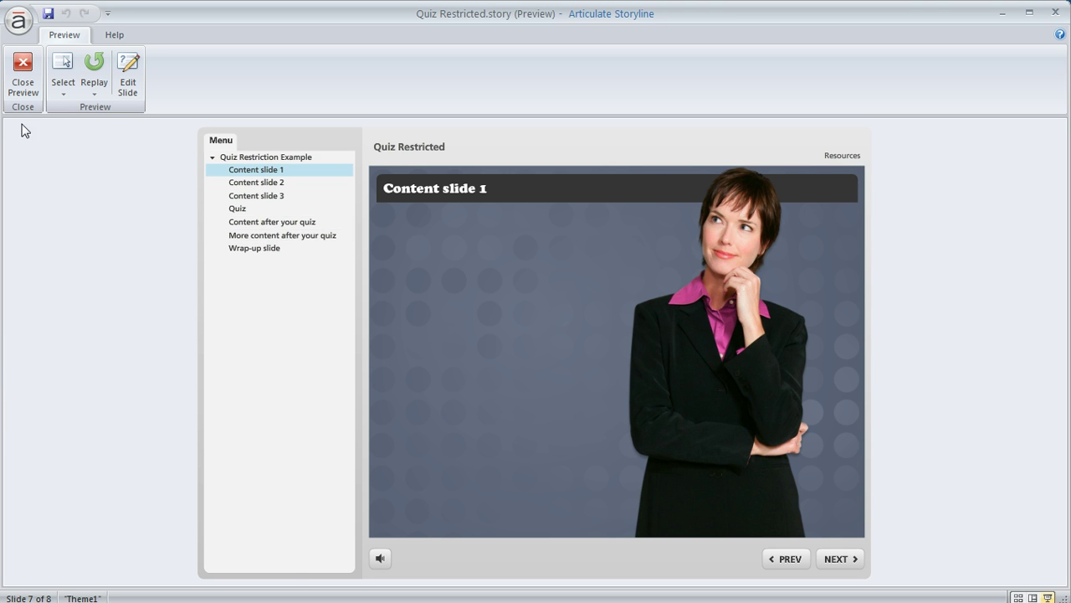
- Close the preview and inspect the QuizPassed variable's type and default value in the project variables without changing it
click(23, 74)
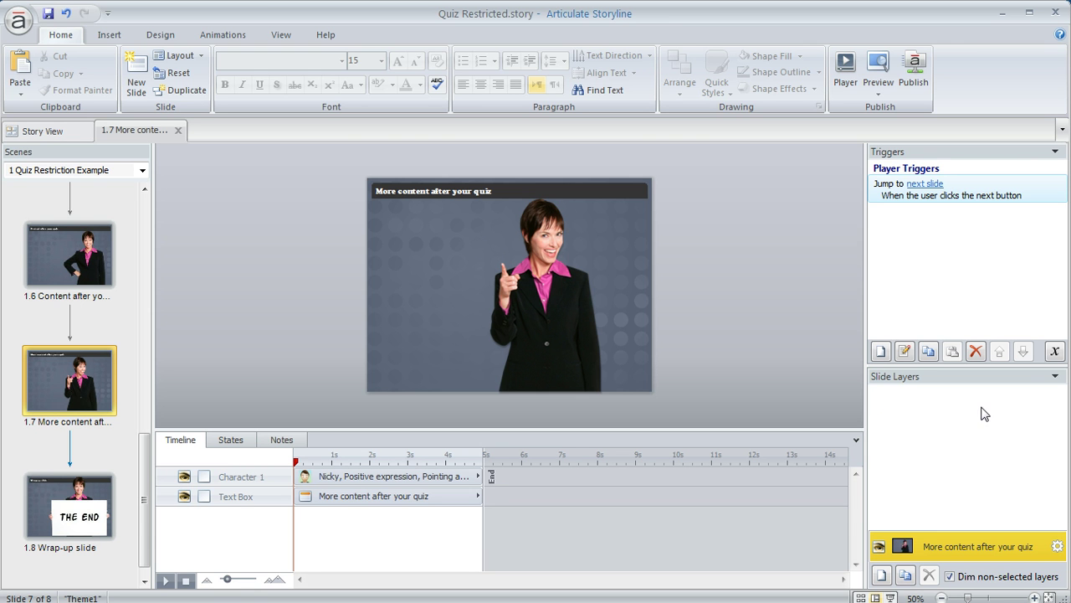
click(1054, 351)
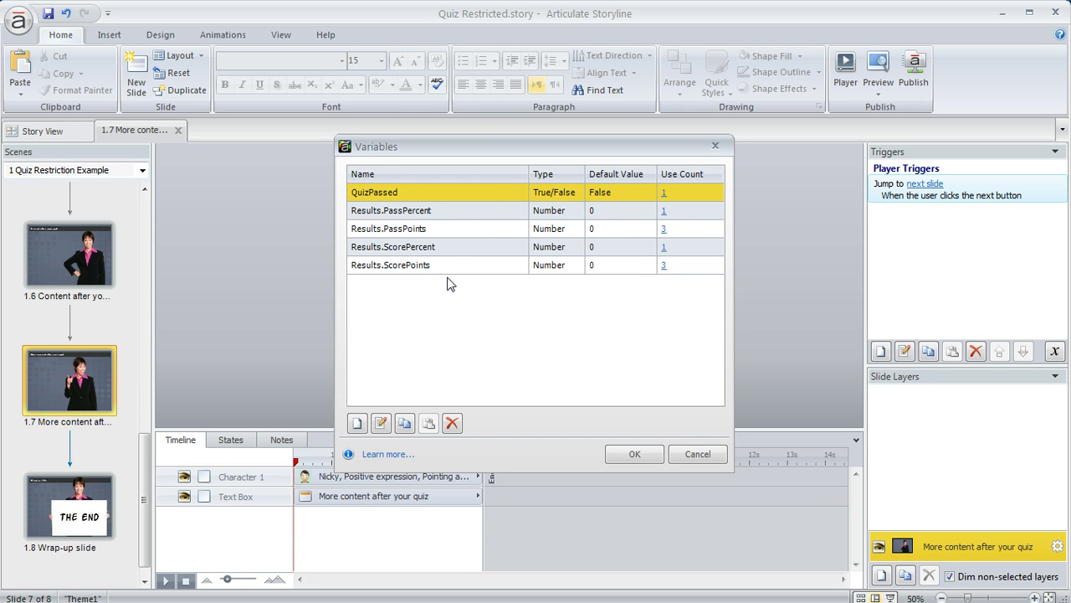
click(393, 192)
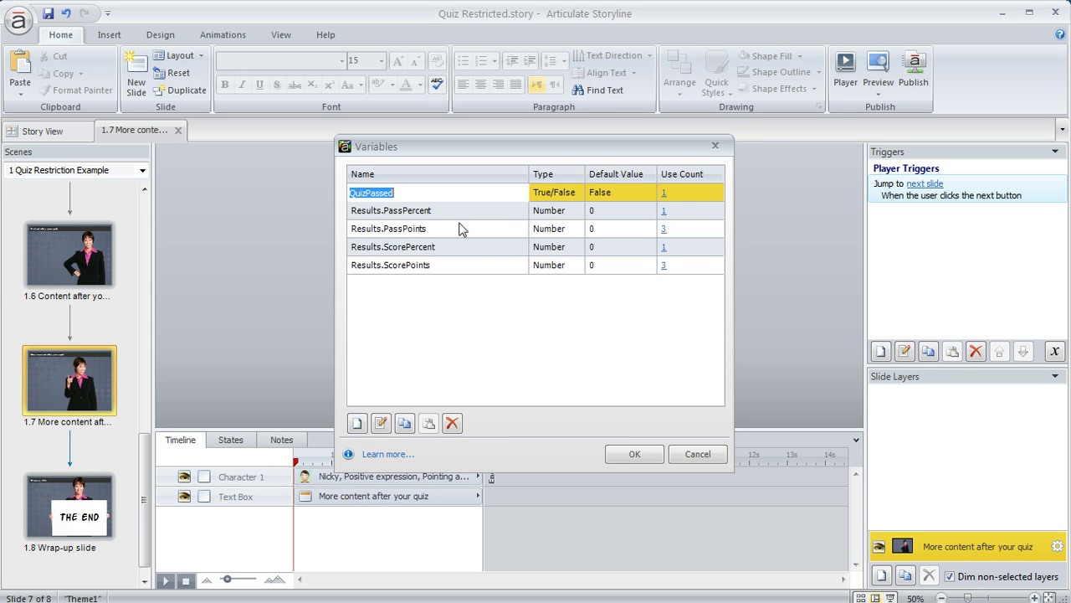
double_click(547, 195)
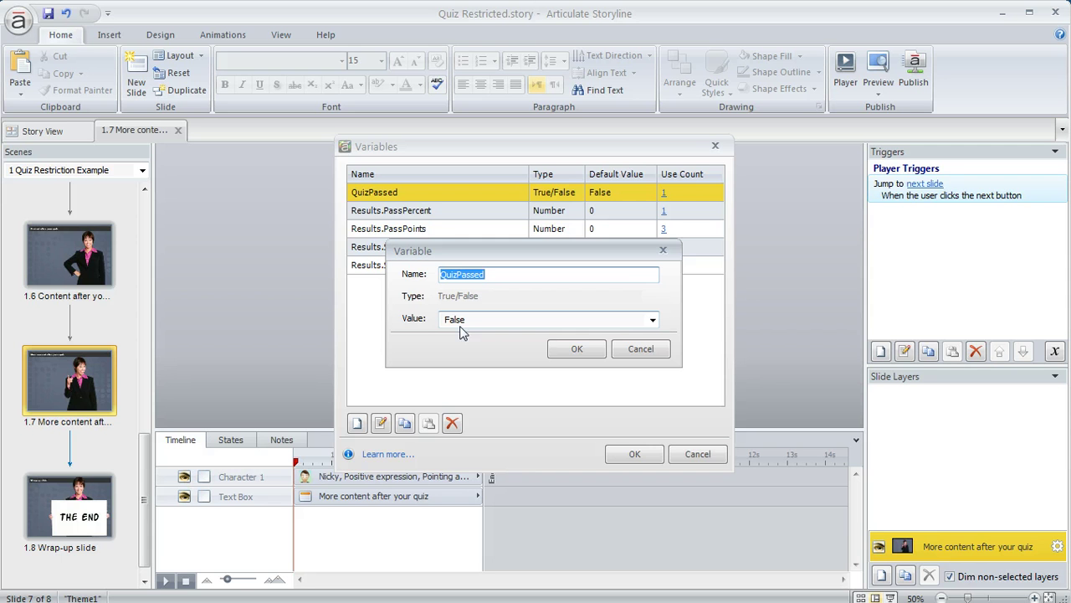
click(657, 349)
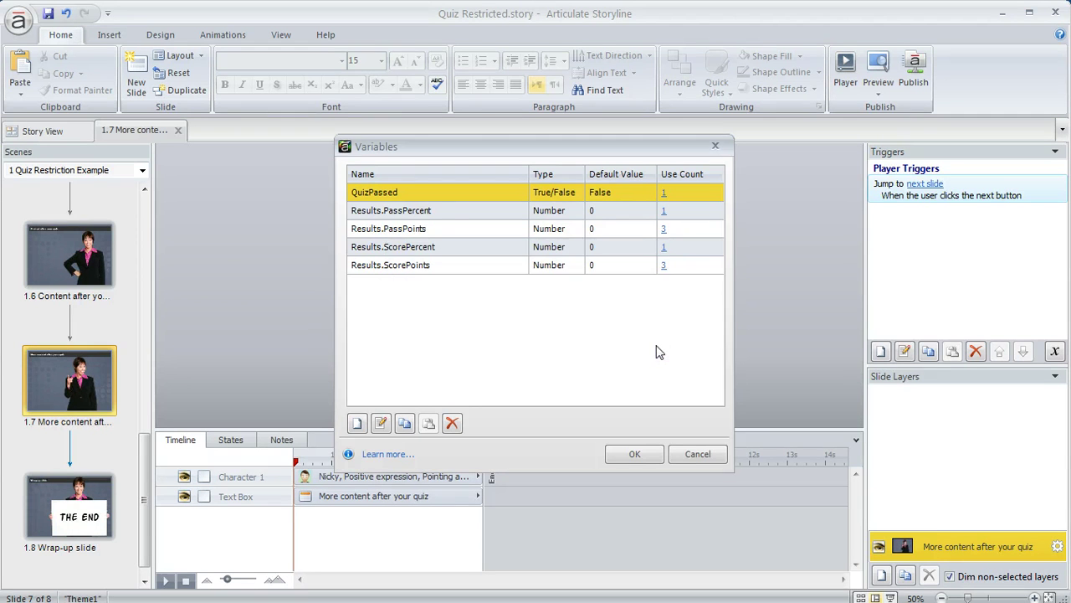
click(712, 455)
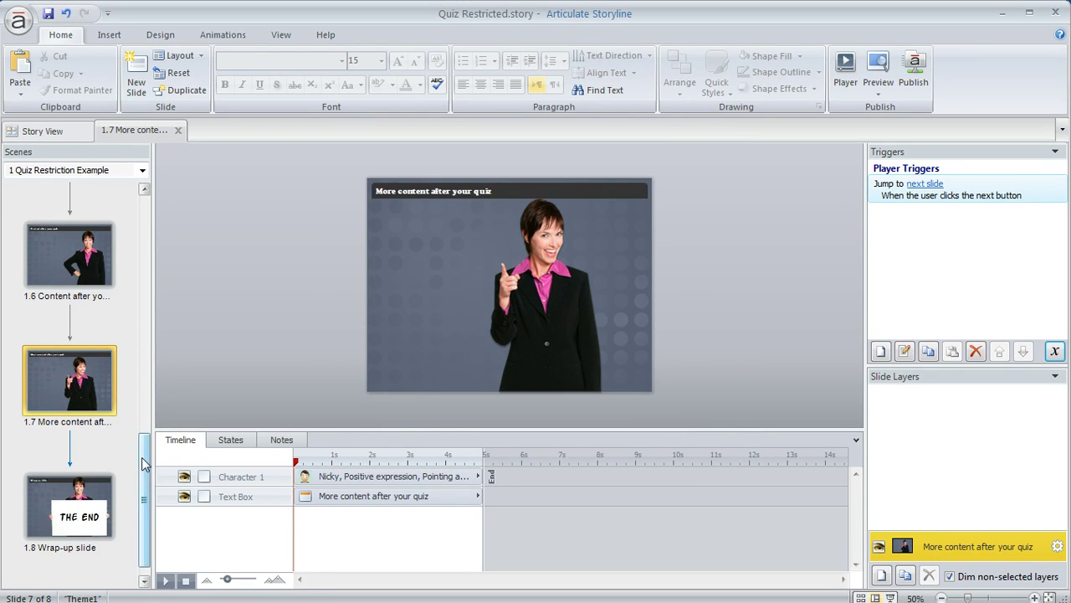
- Compare the Success and Failure layers of the Results Slide and examine the Success layer's trigger that adjusts QuizPassed
drag(144, 464, 144, 339)
click(76, 440)
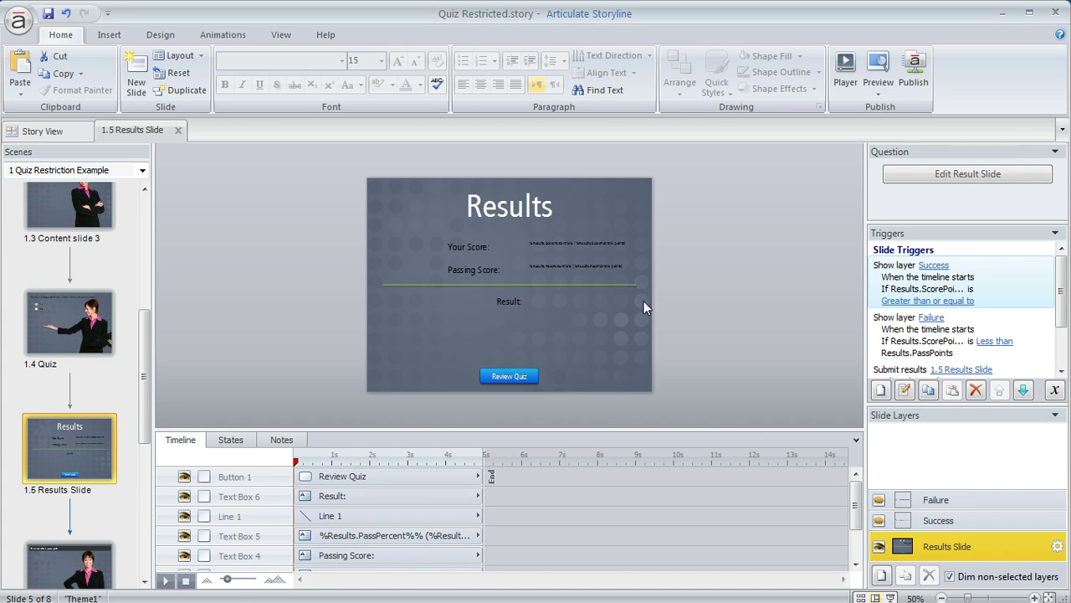
click(938, 521)
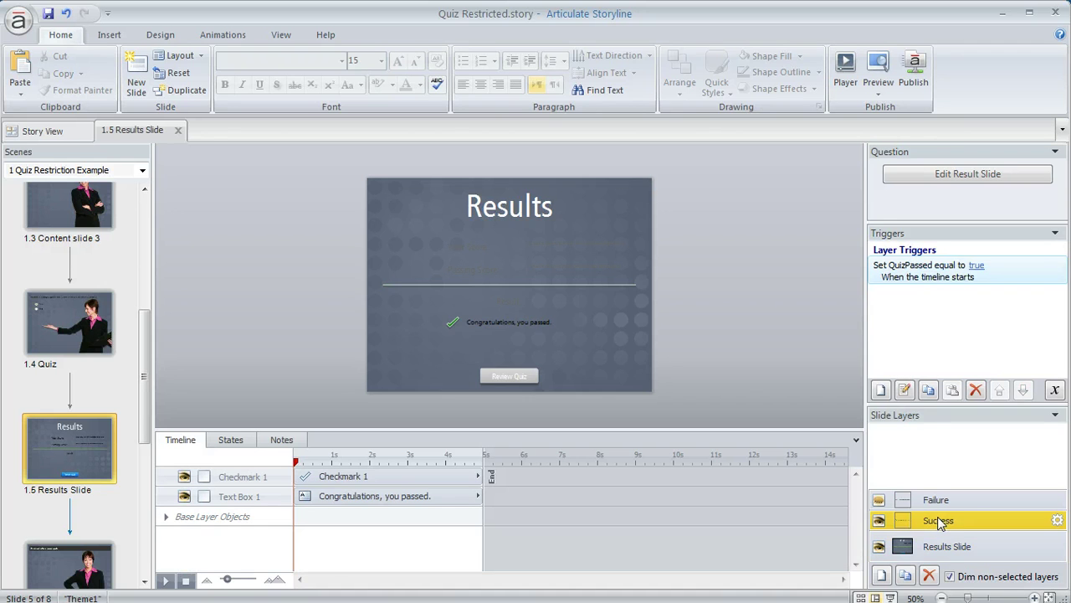
click(972, 502)
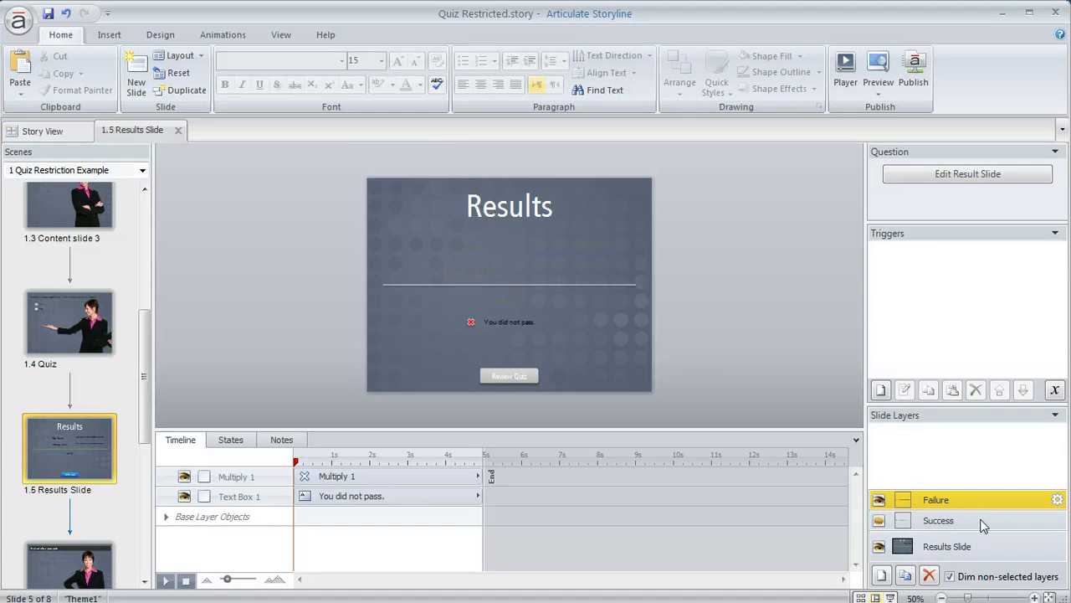
click(985, 523)
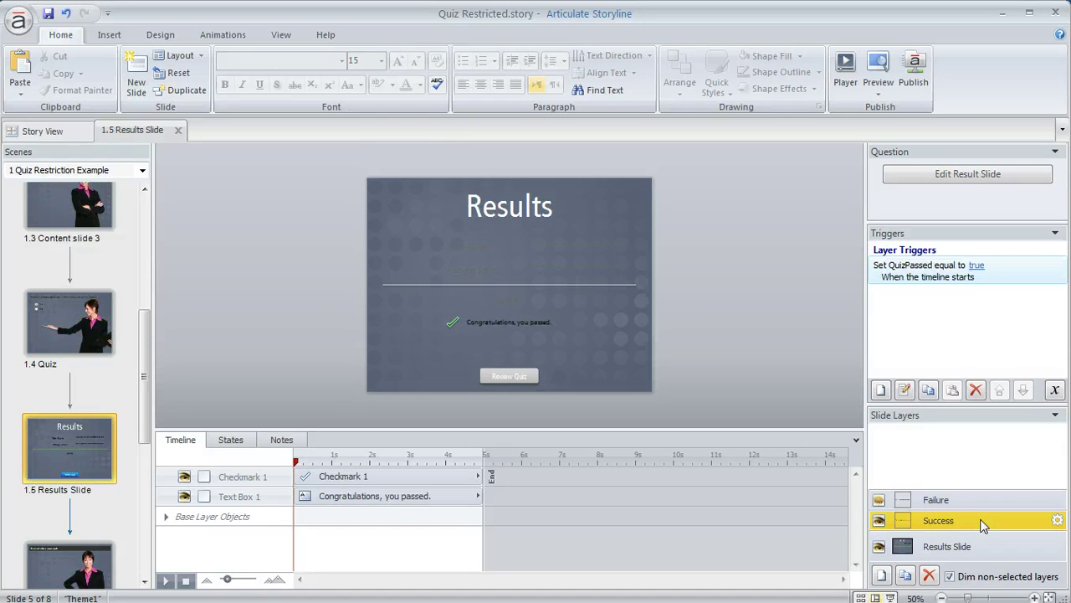
double_click(914, 283)
drag(617, 204, 833, 144)
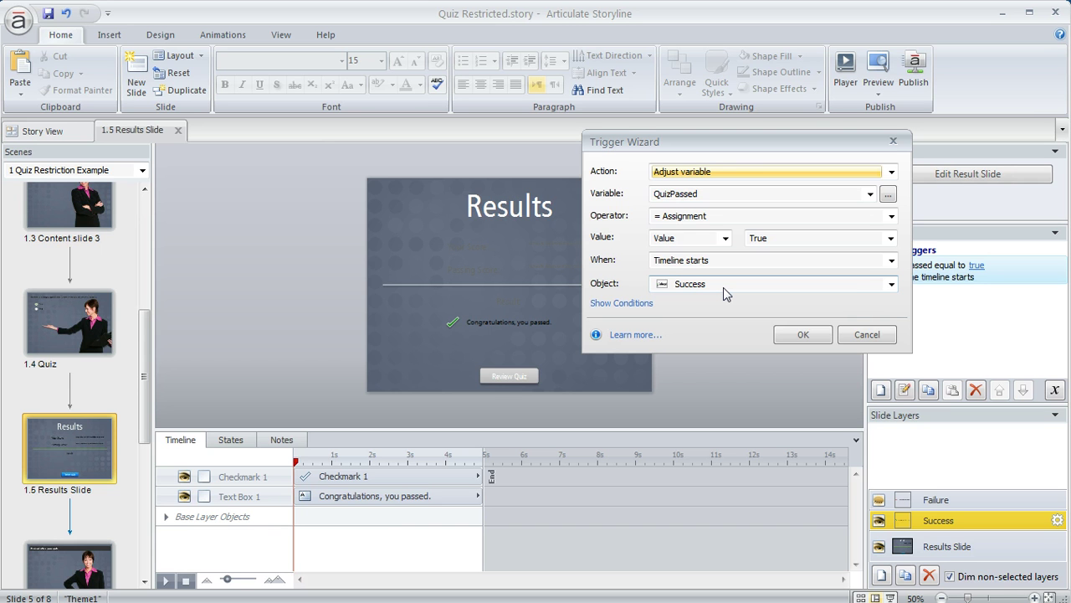
click(865, 334)
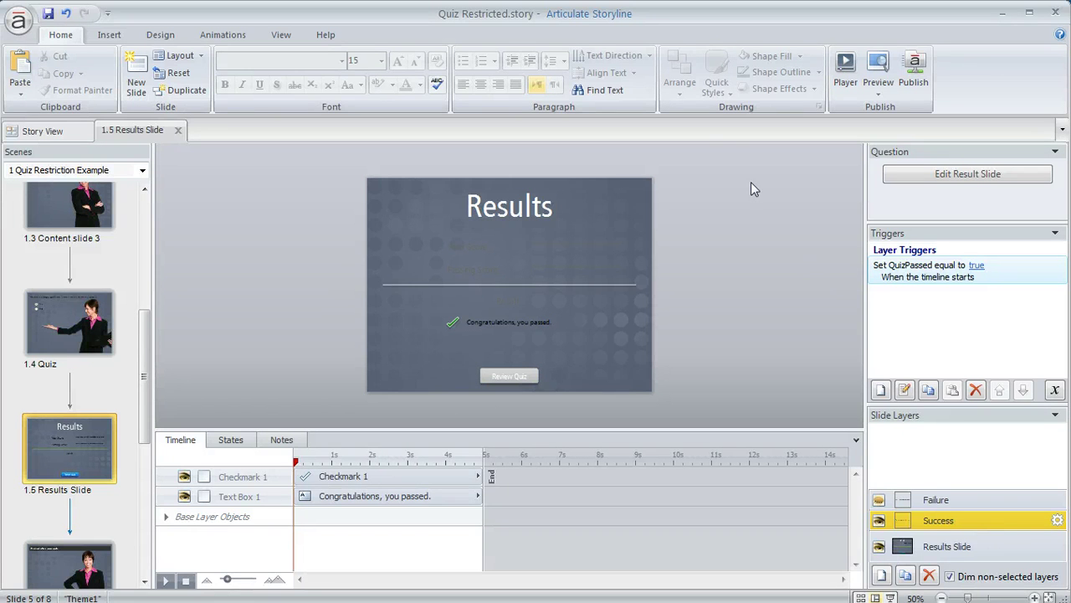
- Open the slide master and examine the Pre-quiz and Post-quiz layouts, including the quiz restriction layer's Go back button
click(280, 35)
click(91, 72)
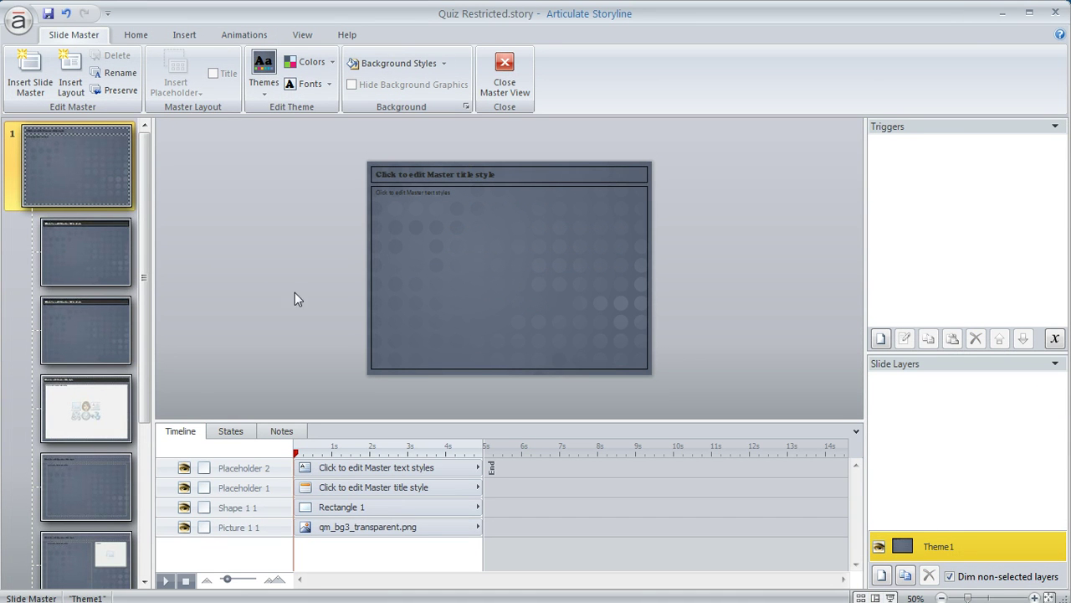
click(108, 266)
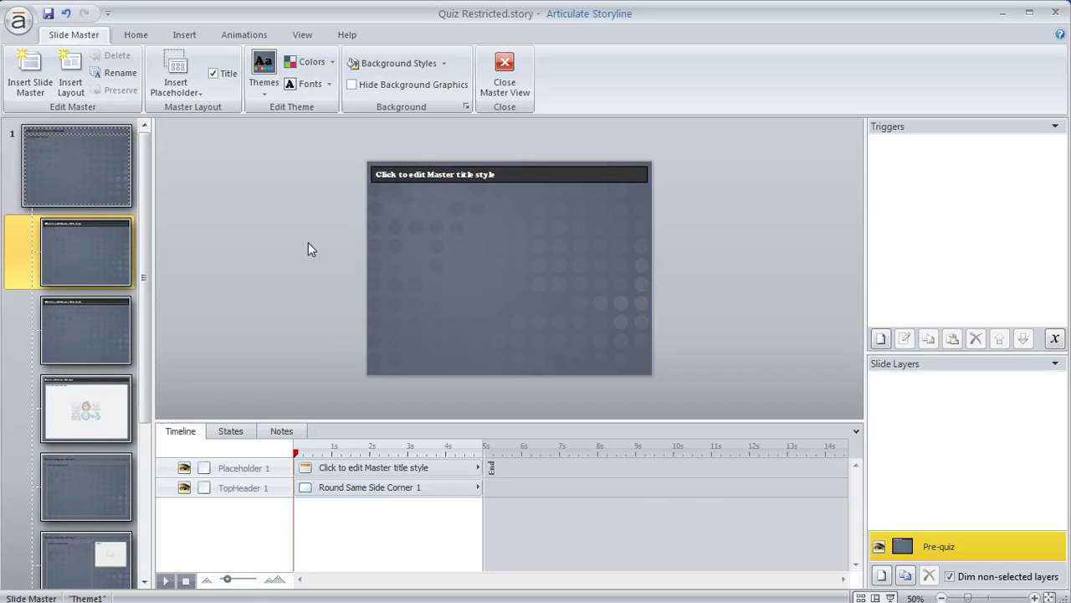
click(103, 323)
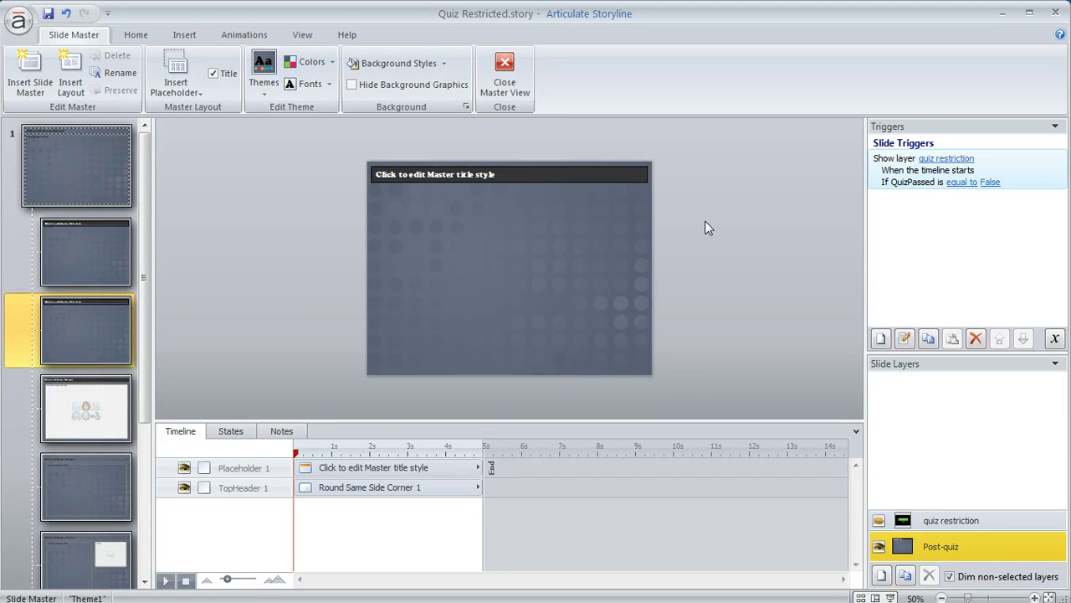
click(1001, 523)
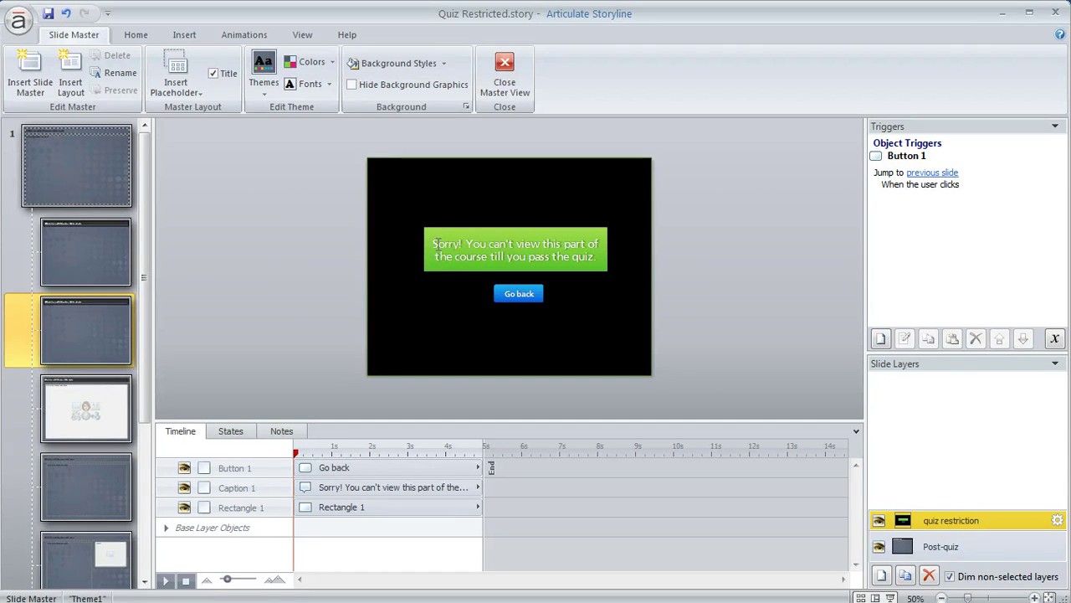
click(498, 286)
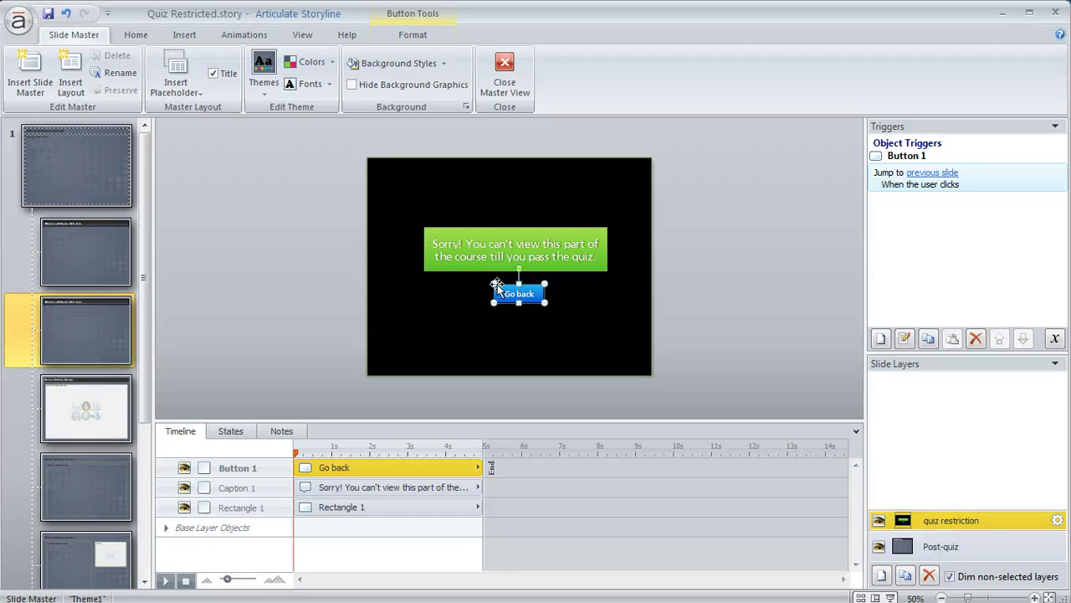
- Examine the Post-quiz layout's trigger that shows the quiz restriction layer, including its QuizPassed condition
click(941, 546)
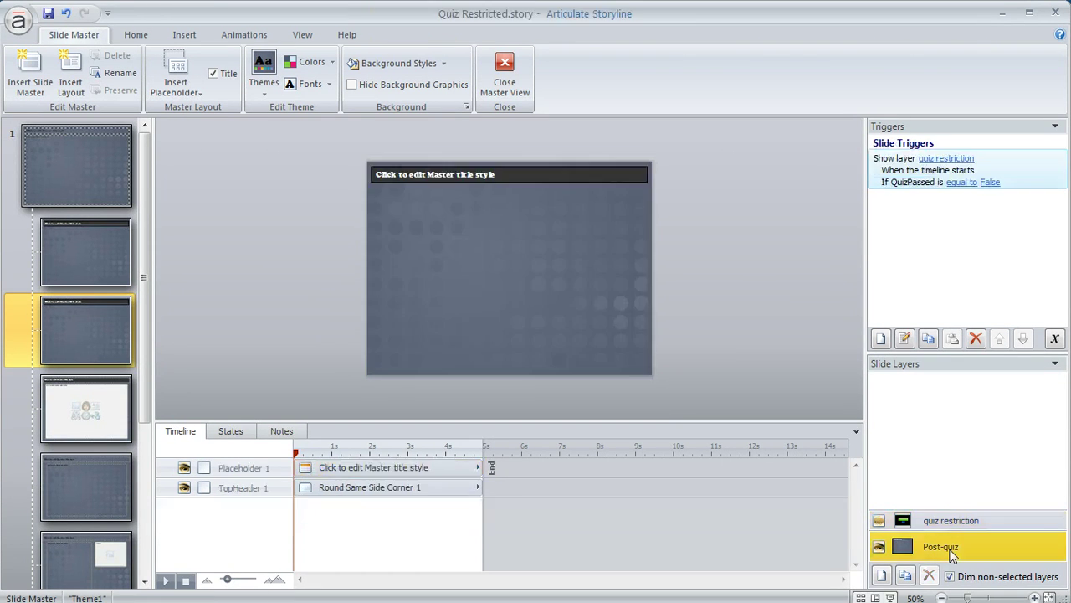
double_click(914, 177)
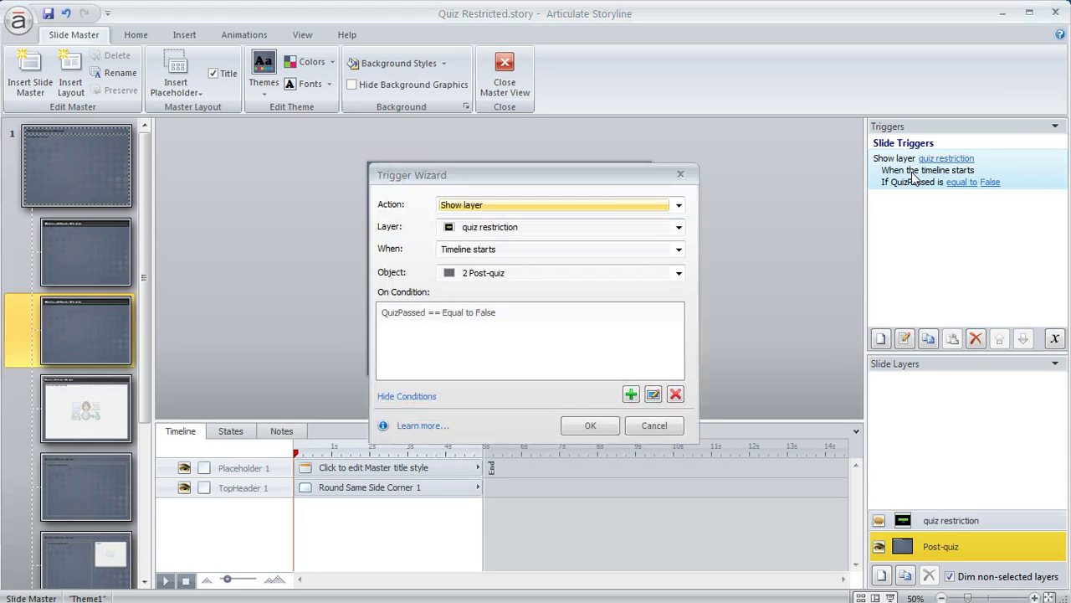
drag(596, 173, 867, 118)
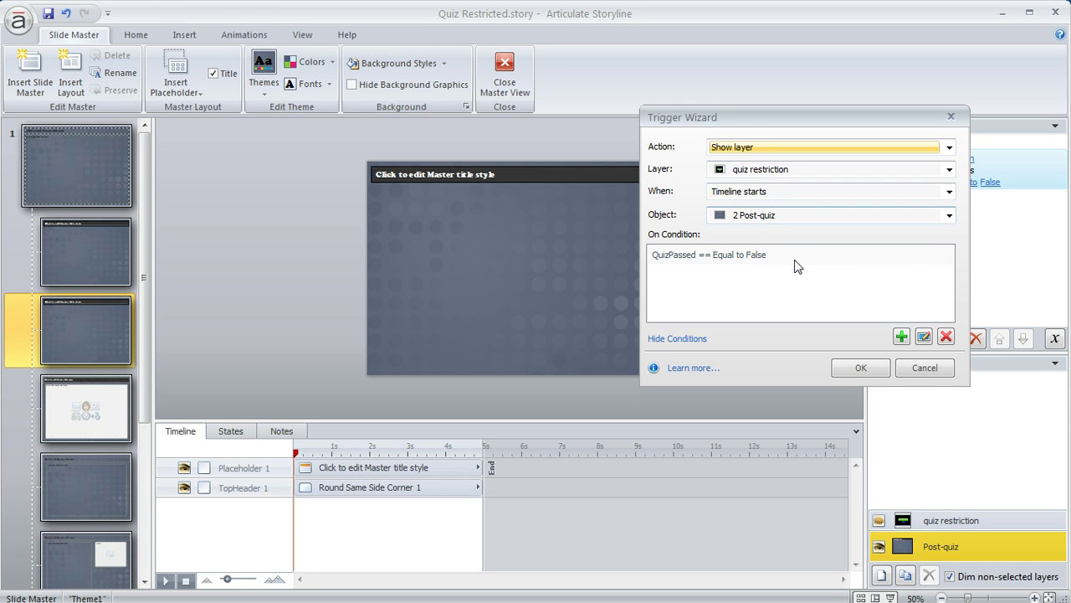
double_click(728, 259)
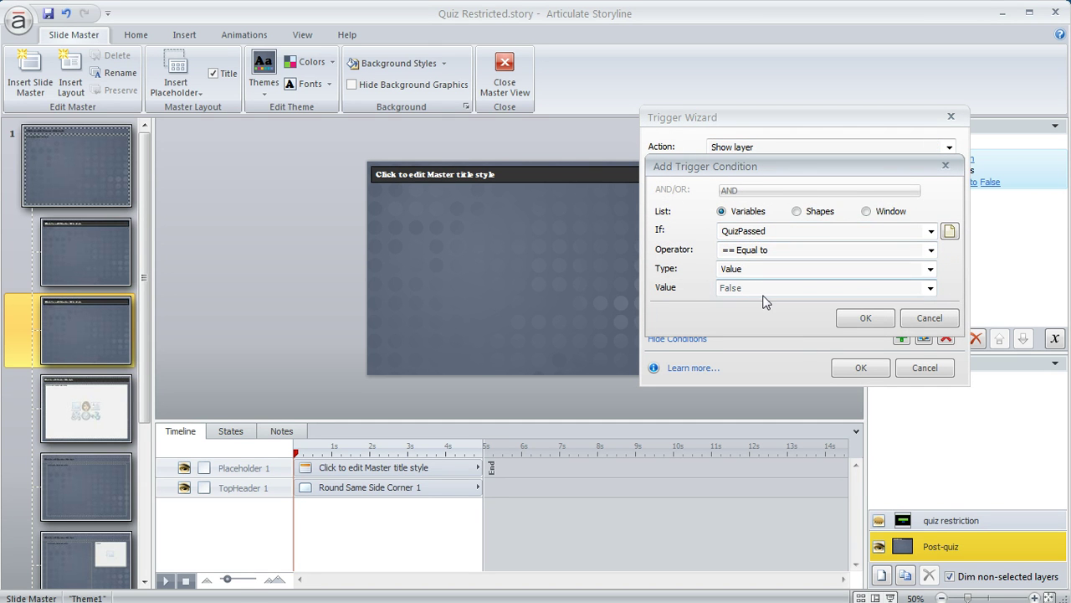
click(862, 320)
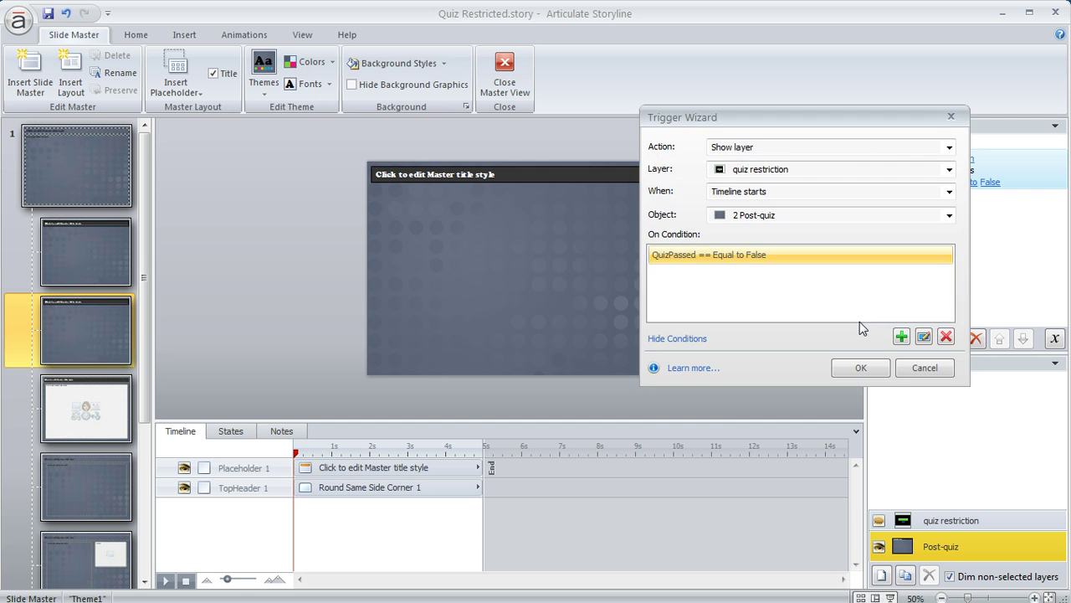
click(877, 369)
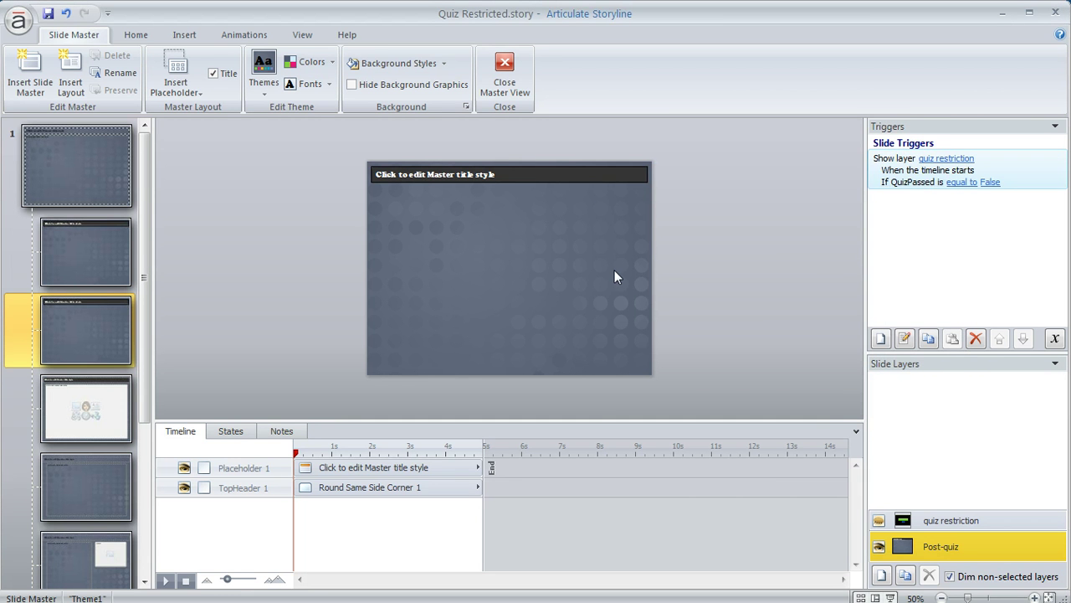
- Review the quiz restriction layer and the commands available for the Pre-quiz layout, and close the slide master view
click(947, 520)
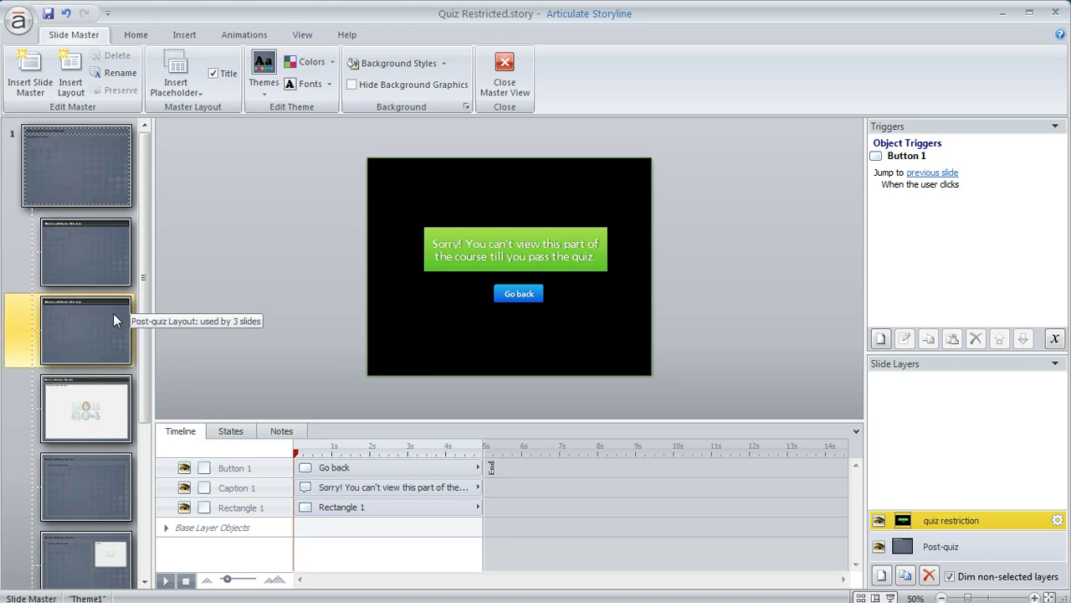
right_click(92, 253)
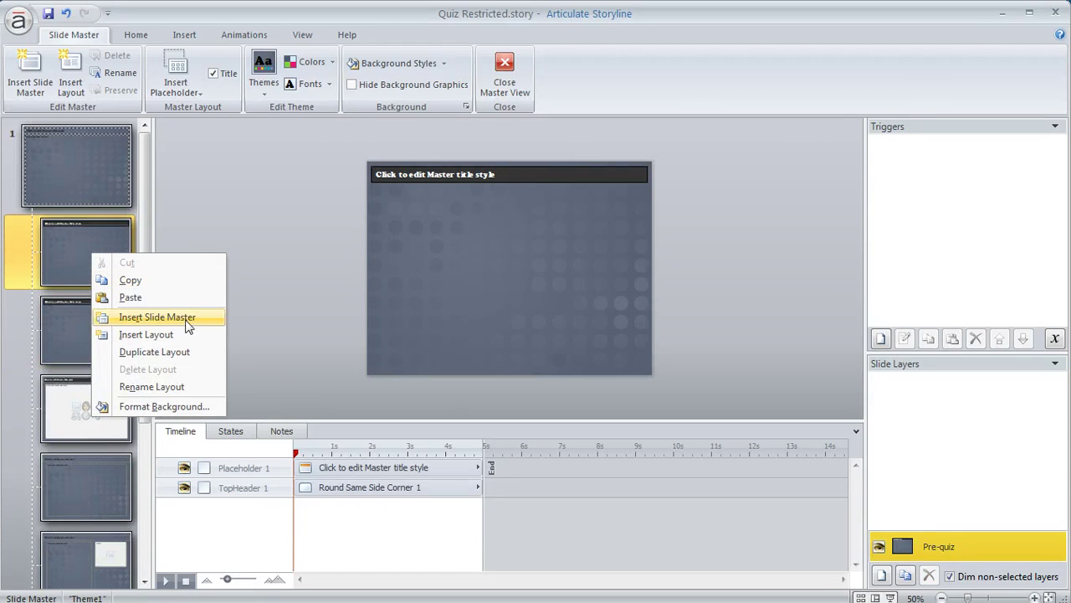
click(267, 190)
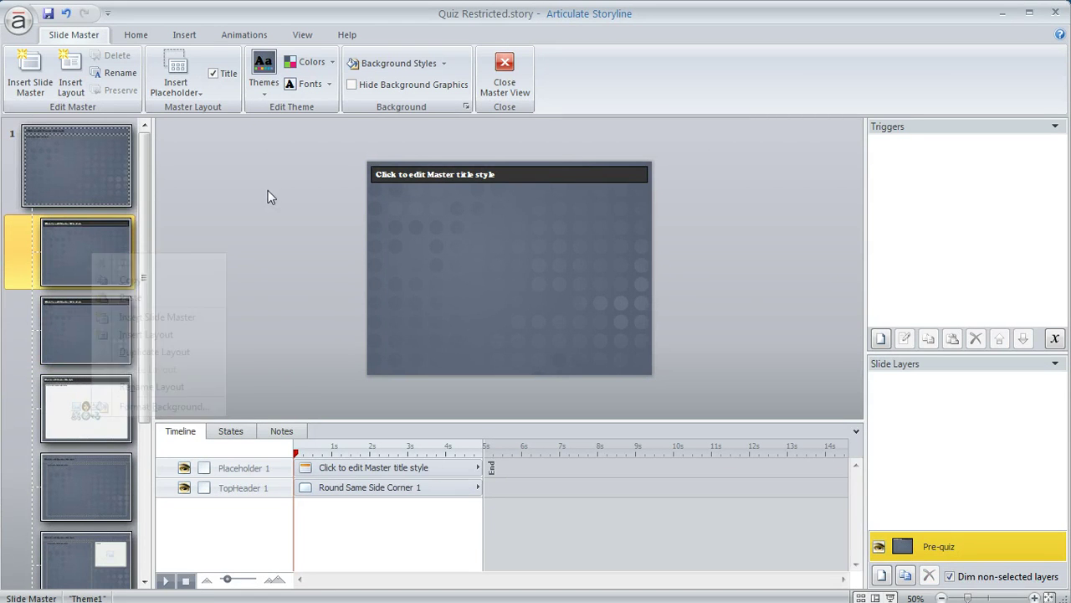
click(506, 71)
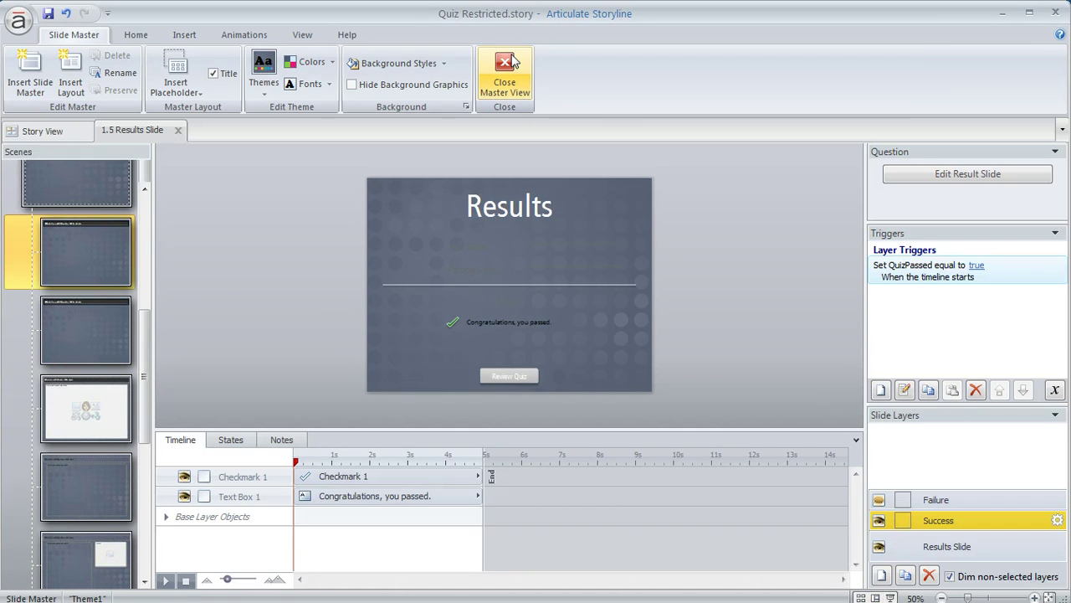
- Check which slide layout is applied to Content slide 1, leaving it as it is
scroll(147, 210, up, 5)
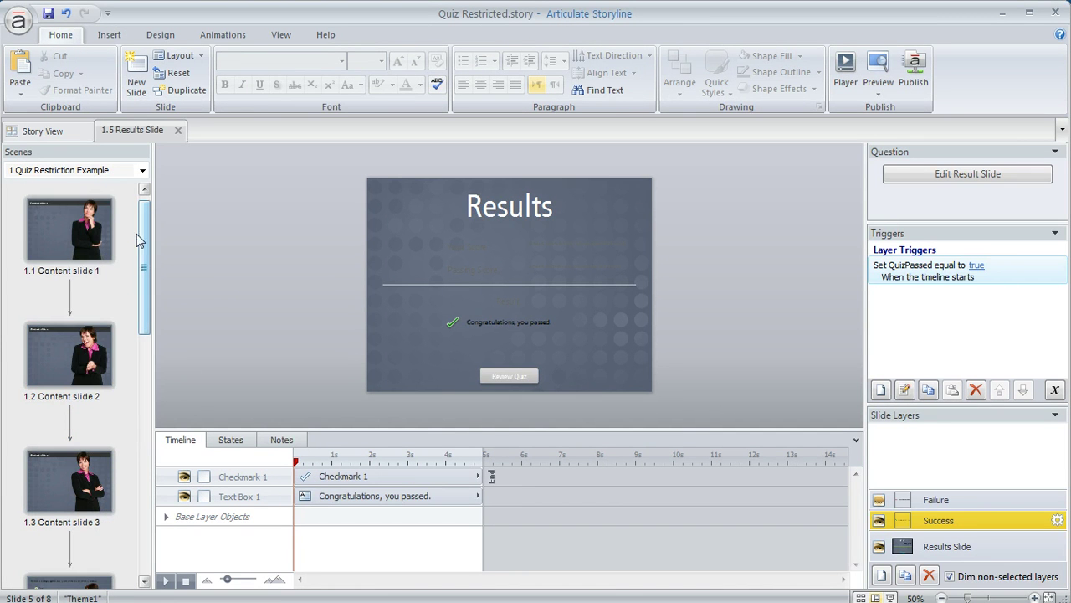
click(94, 230)
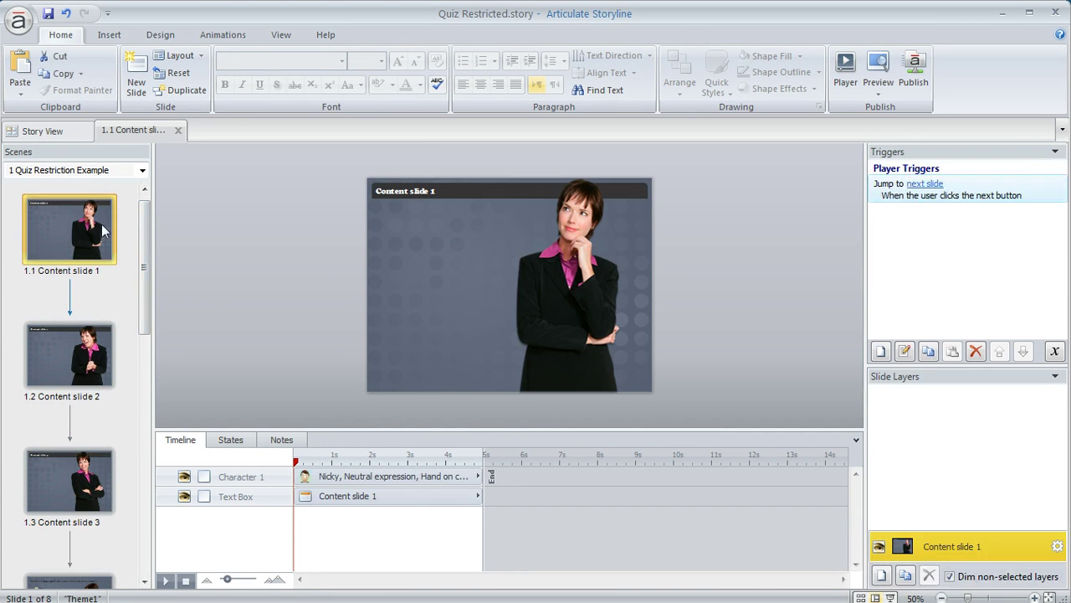
click(201, 56)
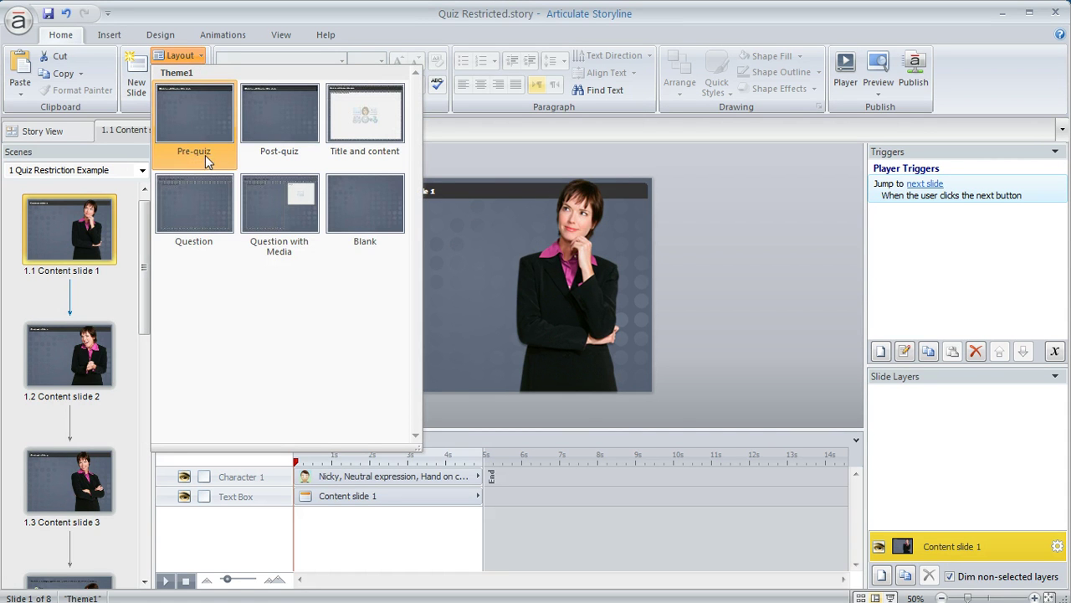
click(147, 219)
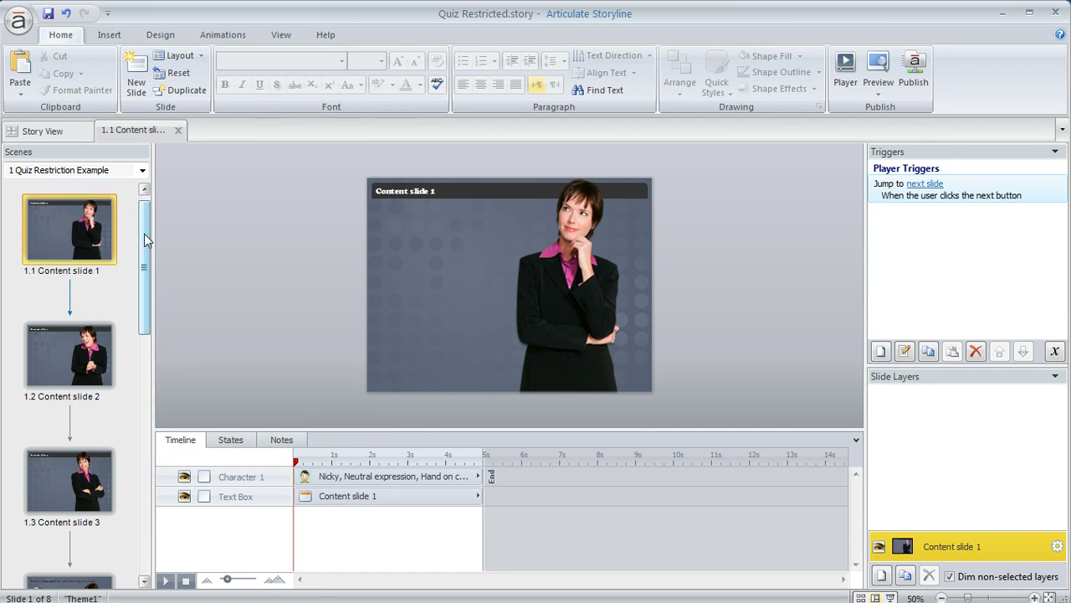
- View the layout choices for slide 1.6, the first content slide after the quiz, without applying another one
drag(144, 234, 147, 390)
click(88, 377)
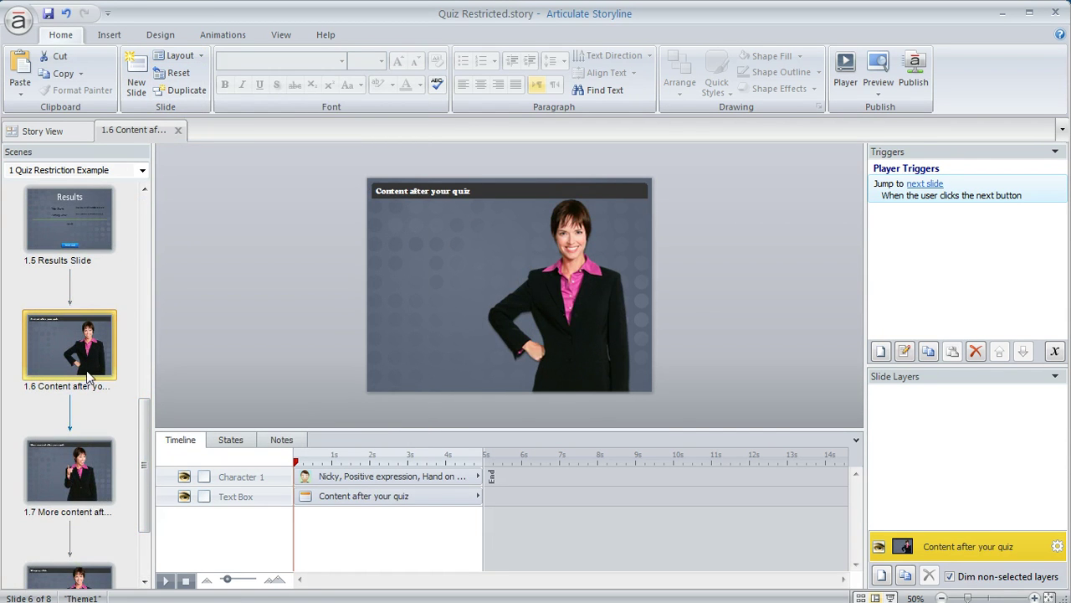
click(172, 55)
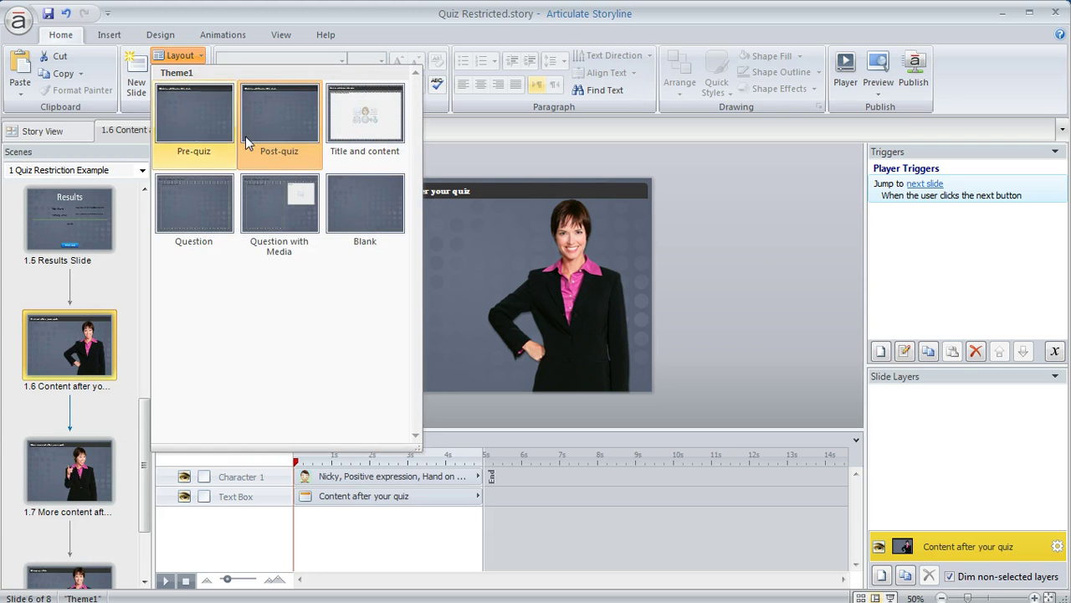
click(693, 219)
- Preview the project and move freely among Content slides 1, 2 and 3 in the course menu, ending on the Quiz slide
click(877, 67)
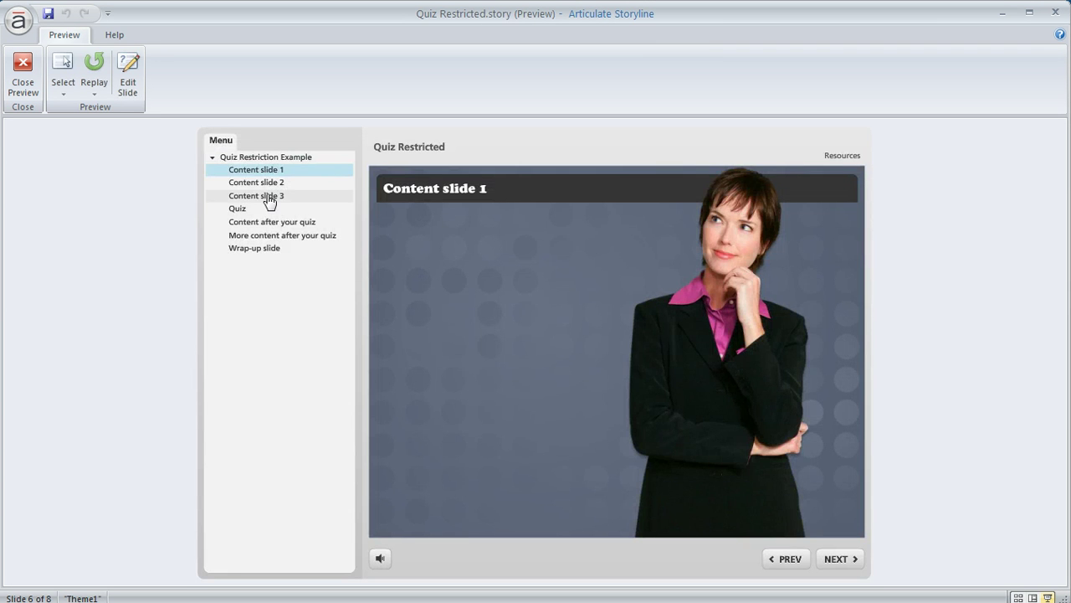
click(266, 198)
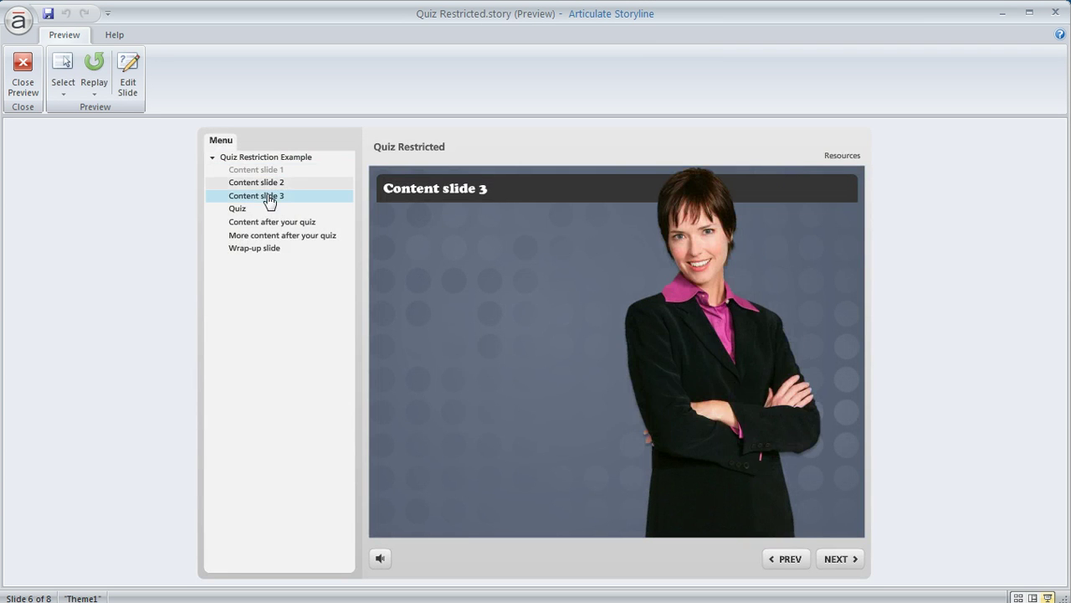
click(282, 182)
click(284, 170)
click(281, 184)
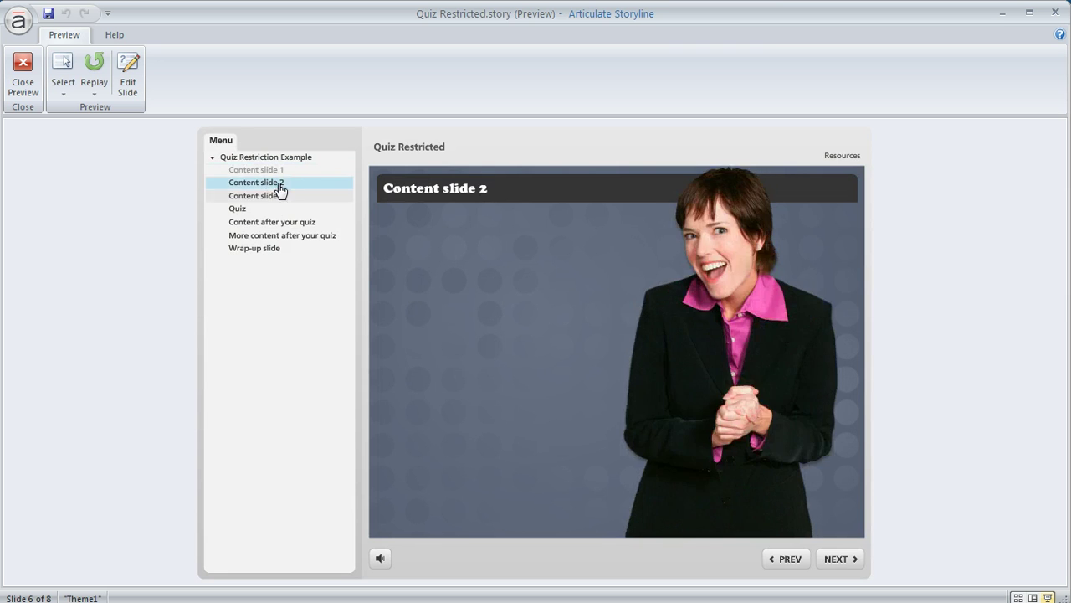
click(276, 196)
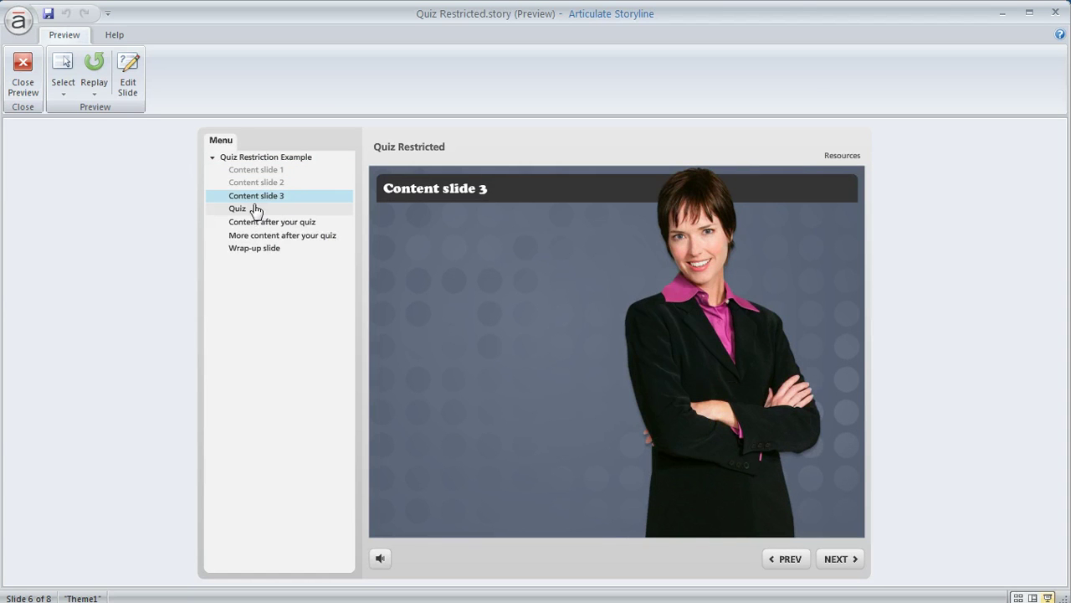
click(255, 210)
- Try to open the Wrap-up, More content after your quiz and Content after your quiz slides before passing, going back to the quiz each time
click(264, 249)
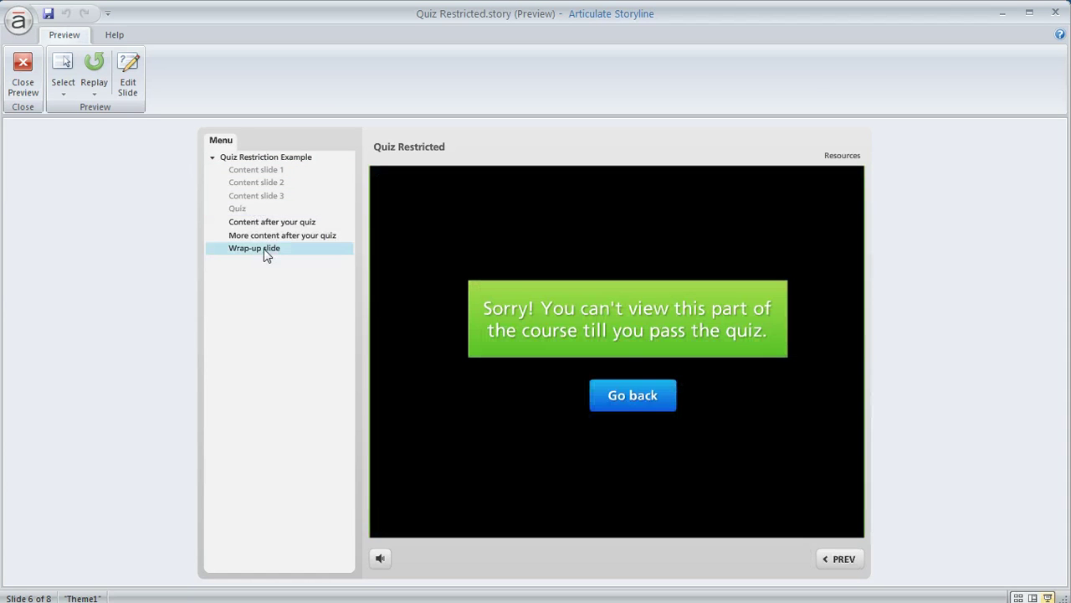
click(615, 400)
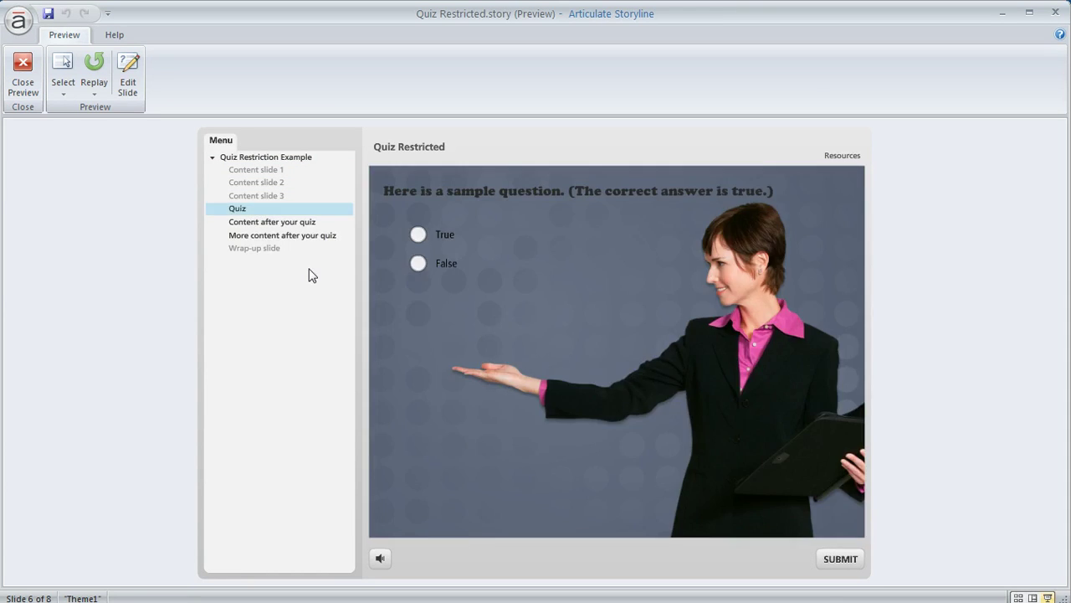
click(276, 235)
click(655, 395)
click(289, 224)
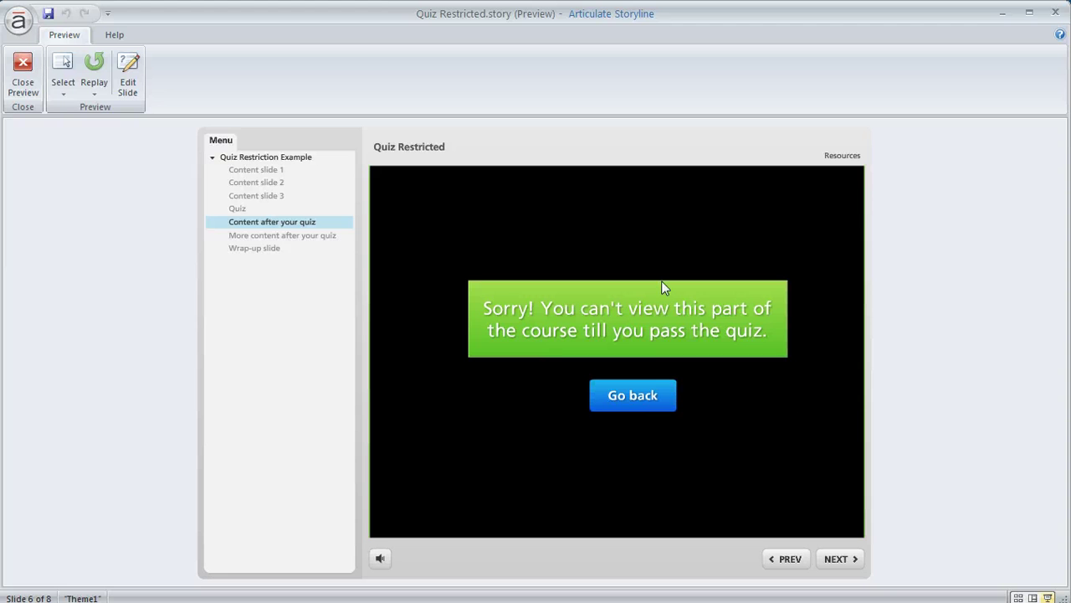
click(634, 395)
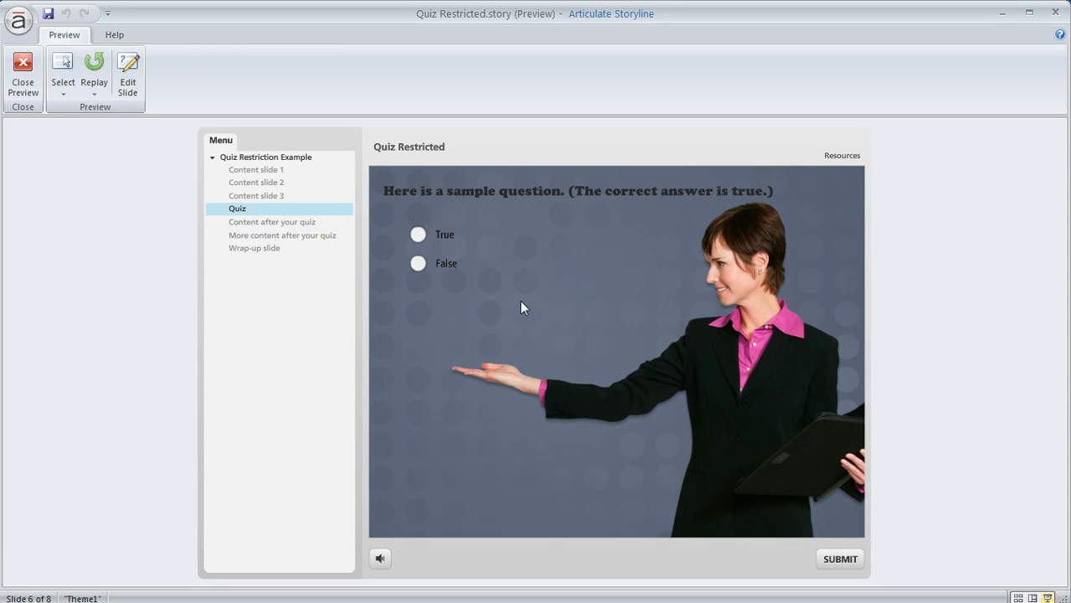
- Answer the sample quiz question with True, submit it, and continue to the Results slide
click(420, 237)
click(841, 559)
click(608, 402)
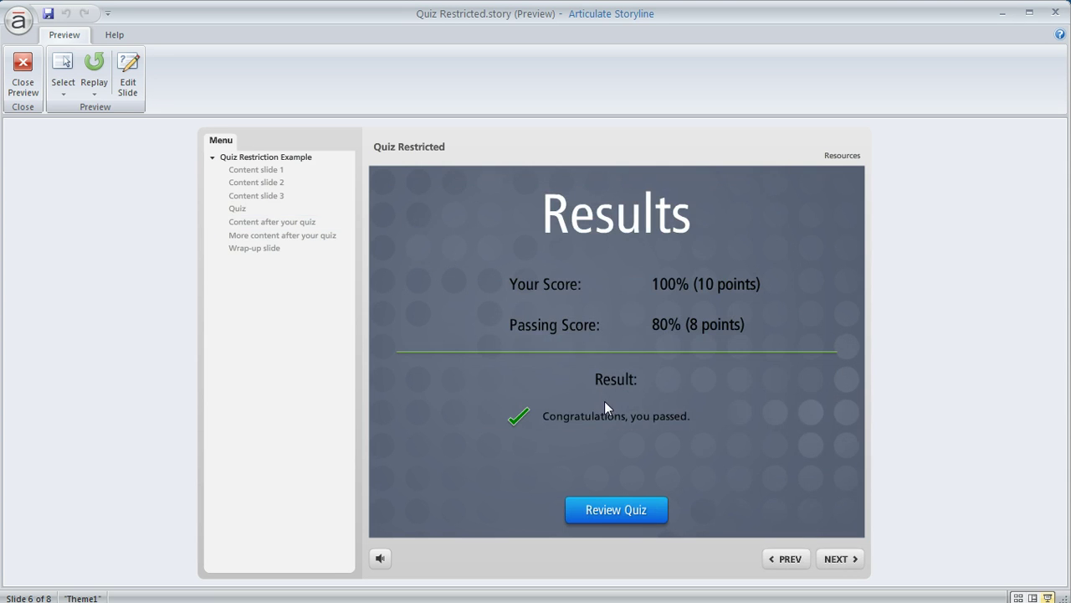
- Advance from the Results slide through the post-quiz content to More content after your quiz to test access after passing
click(836, 559)
click(837, 558)
click(837, 558)
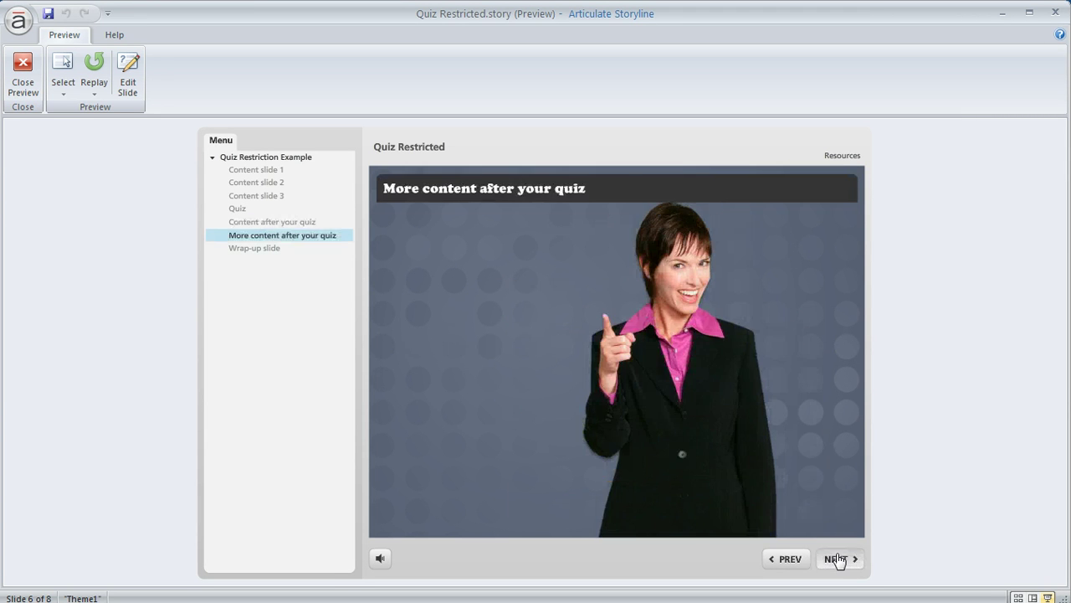